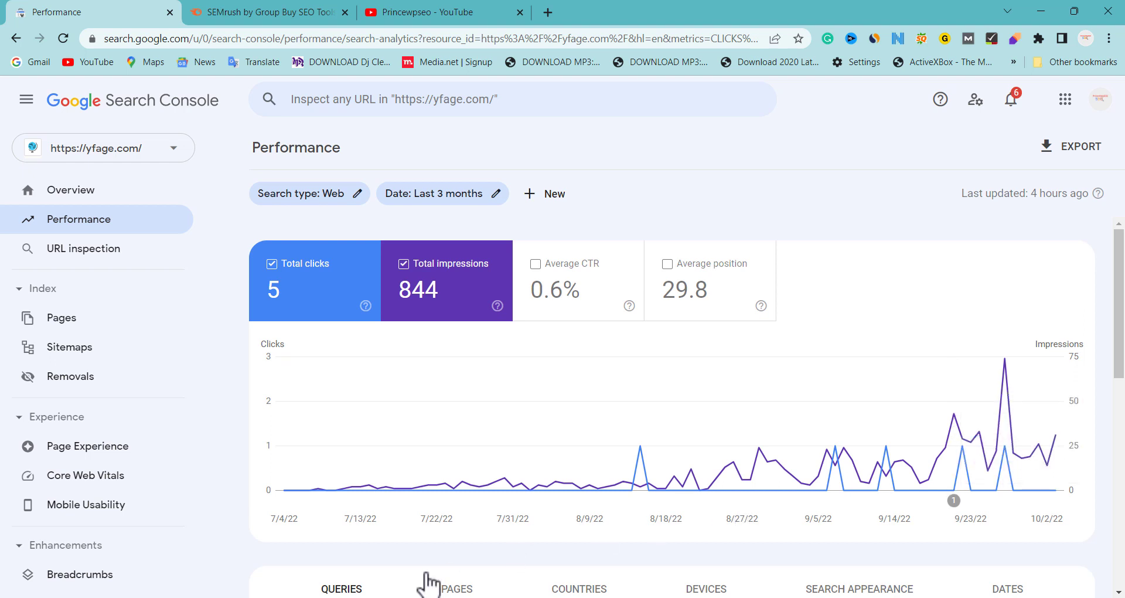
- Scroll the yfage.com Performance report down to the Queries table, then scroll the left sidebar down
{"action": "left_click_drag", "start_coordinate": [1120, 319], "coordinate": [1123, 375]}
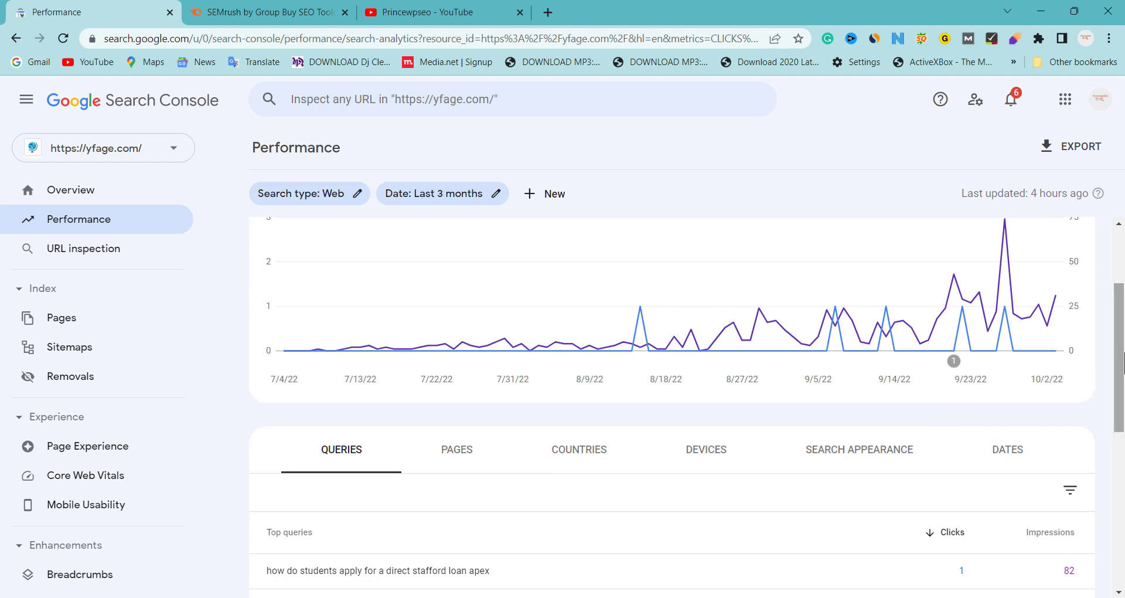
{"action": "left_click_drag", "start_coordinate": [1120, 346], "coordinate": [1119, 452]}
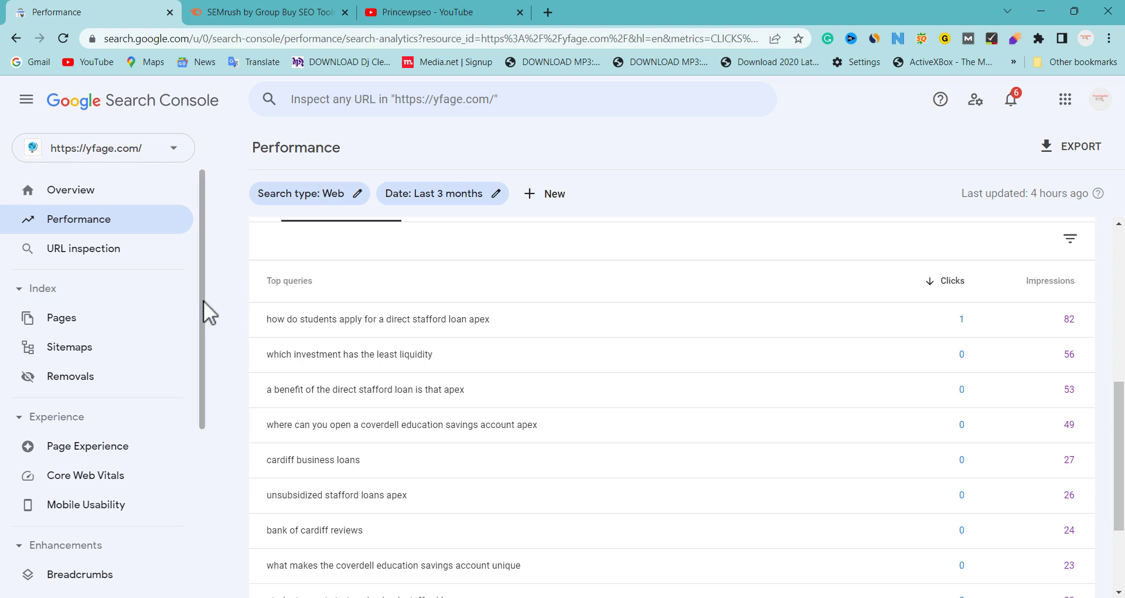
{"action": "left_click_drag", "start_coordinate": [203, 300], "coordinate": [211, 423]}
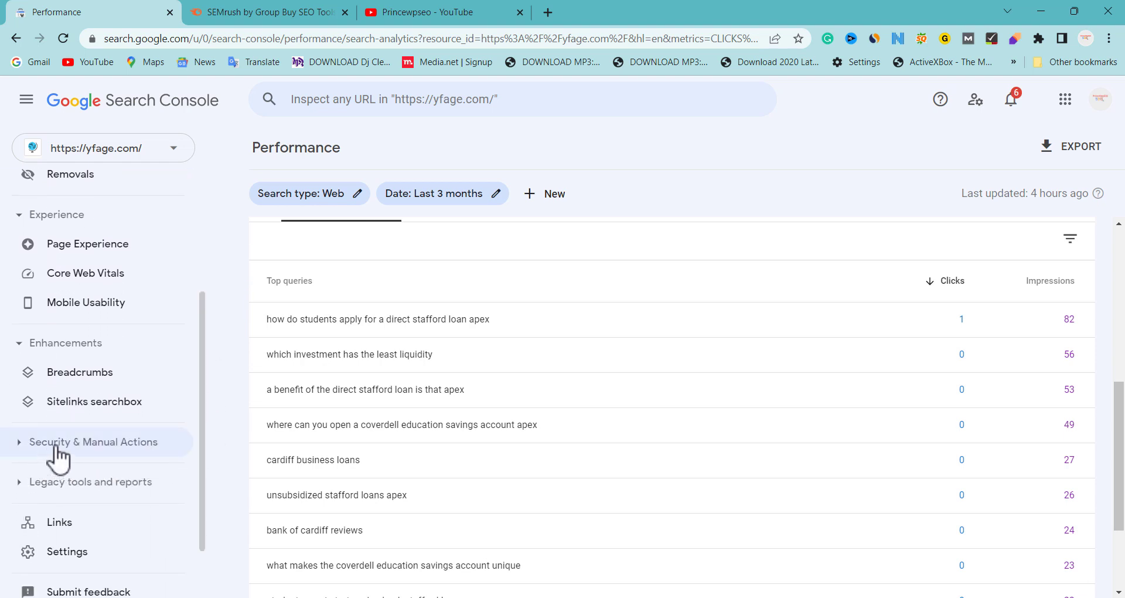
- Check the Manual actions and Security issues reports, both with no issues, then open a new tab
{"action": "left_click", "coordinate": [41, 447]}
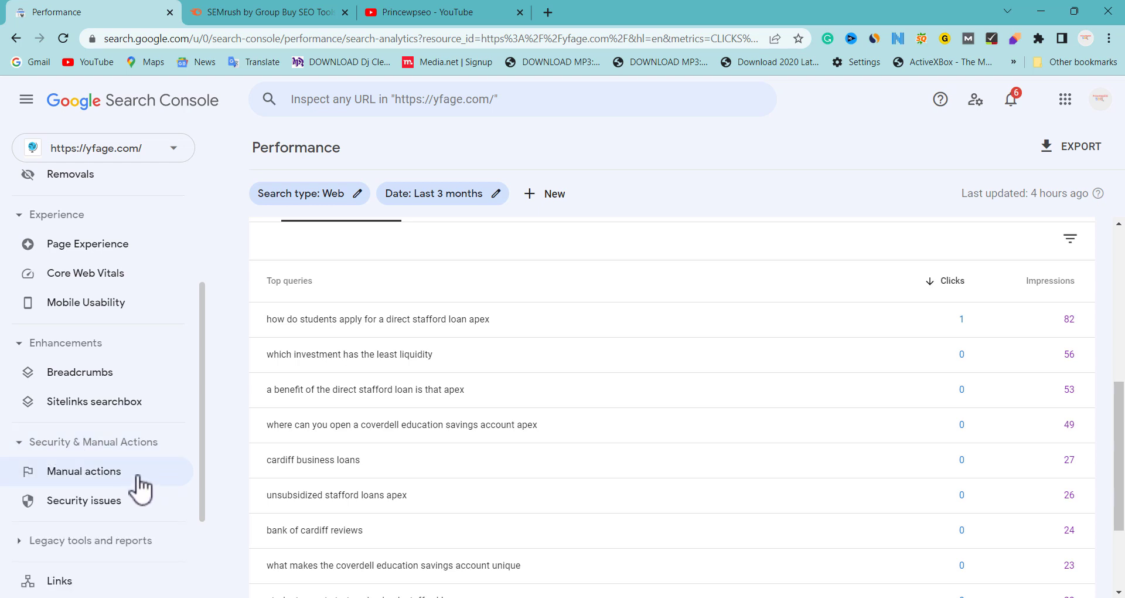
{"action": "left_click", "coordinate": [120, 477]}
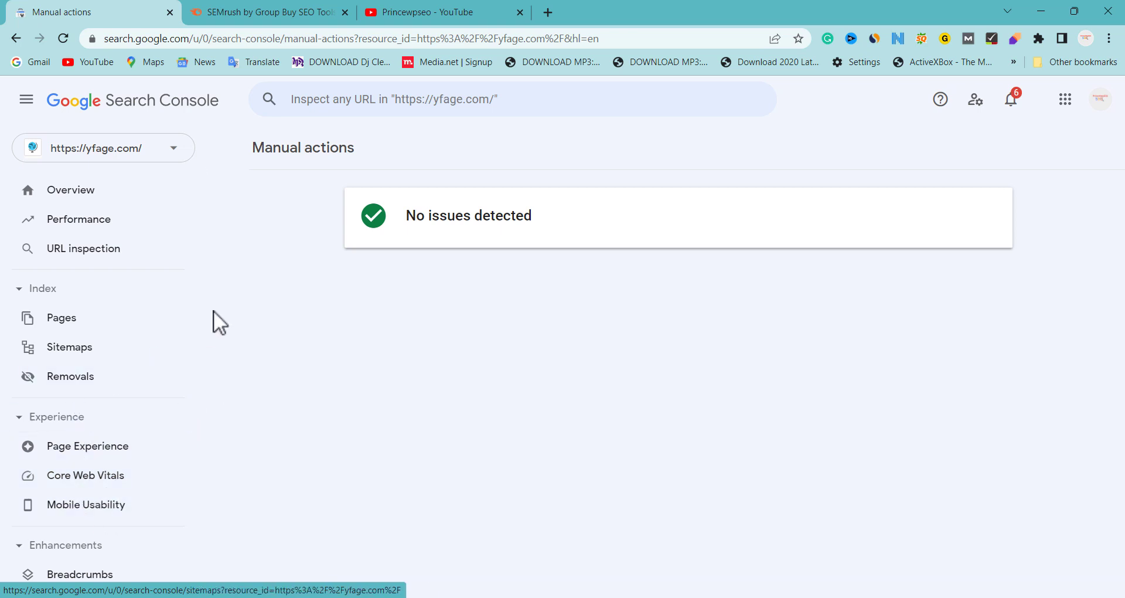
{"action": "scroll", "coordinate": [202, 297], "scroll_direction": "down", "scroll_amount": 3}
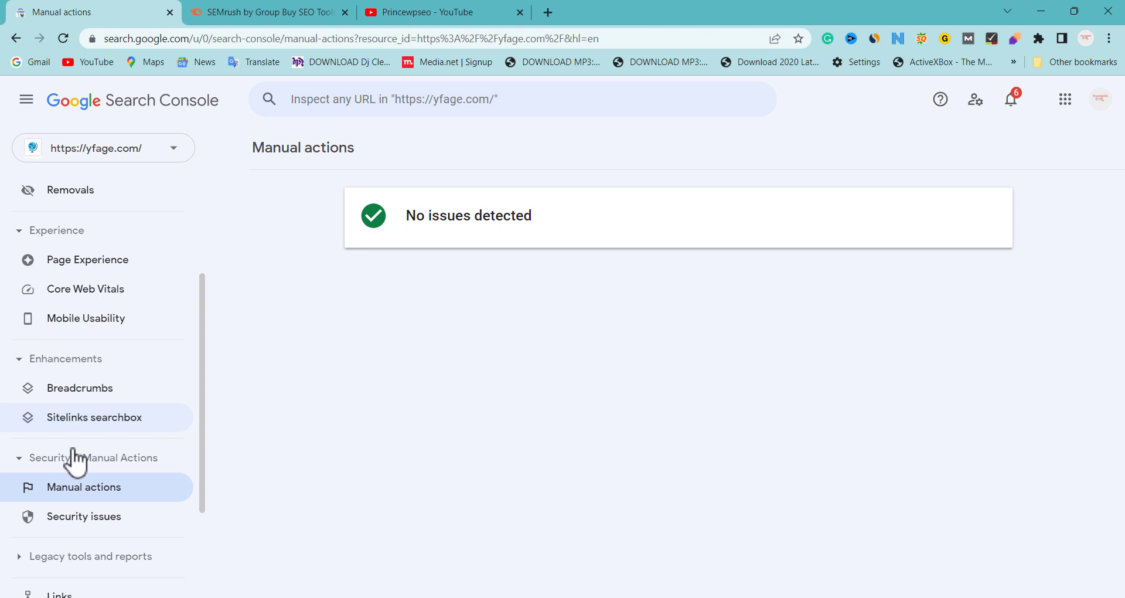
{"action": "left_click", "coordinate": [84, 523]}
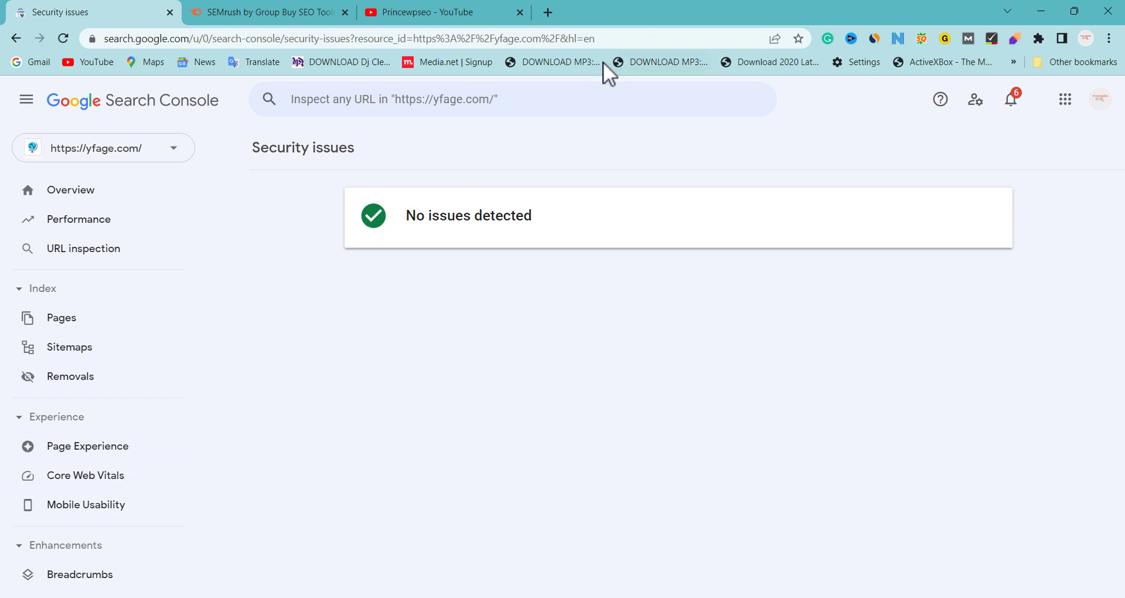
{"action": "left_click", "coordinate": [547, 12]}
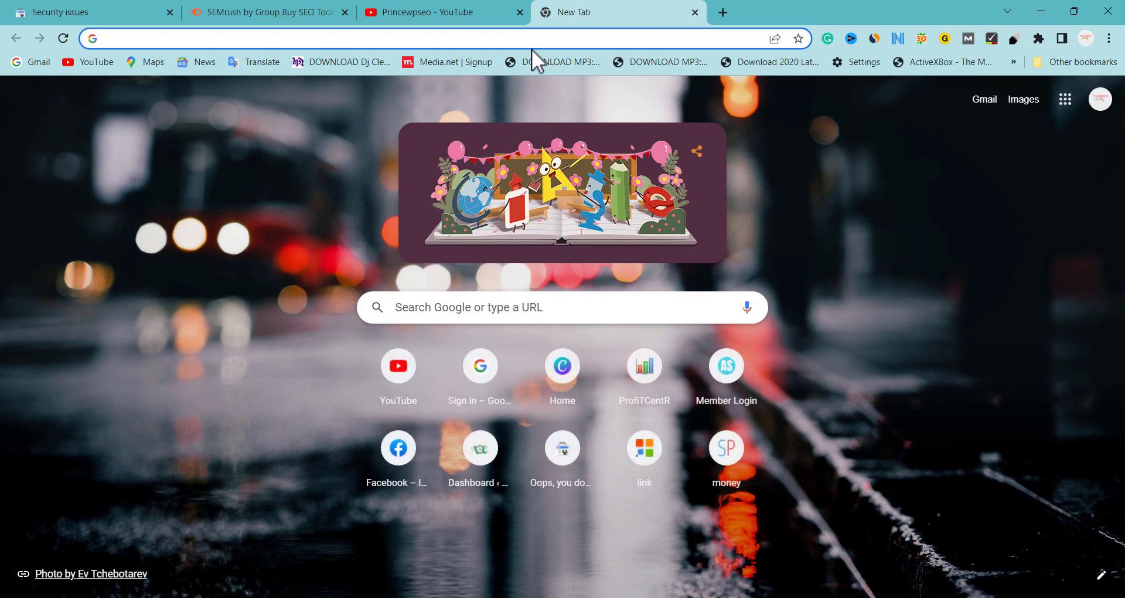
- Search Google for 'Breakfasthoursandmenu' from the address bar, without the .com ending
{"action": "type", "text": "Y"}
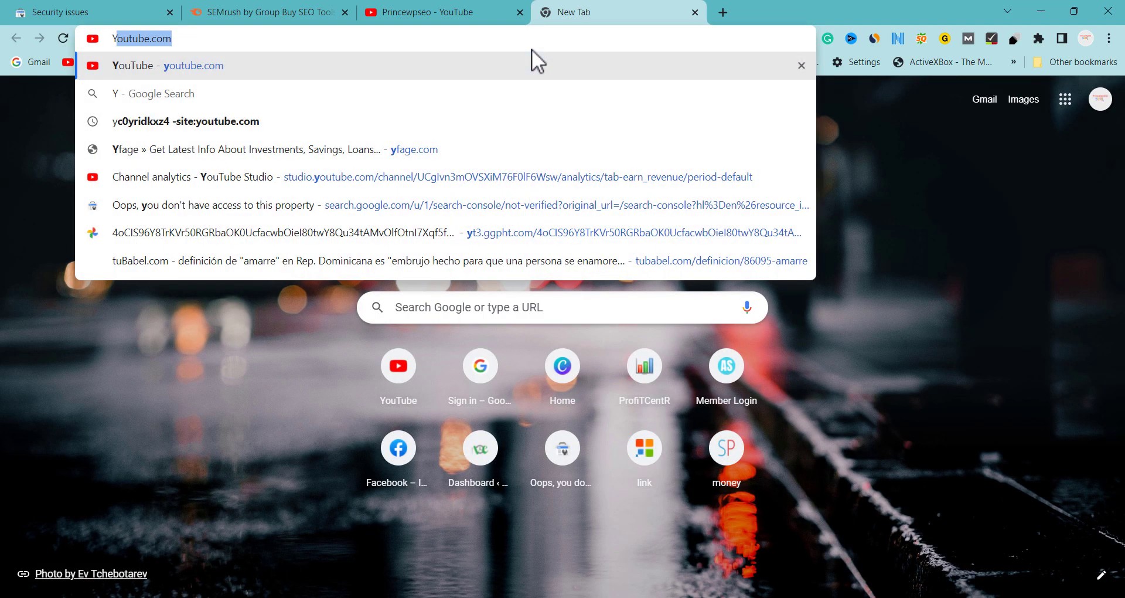
{"action": "key", "text": "BackSpace"}
{"action": "key", "text": "BackSpace"}
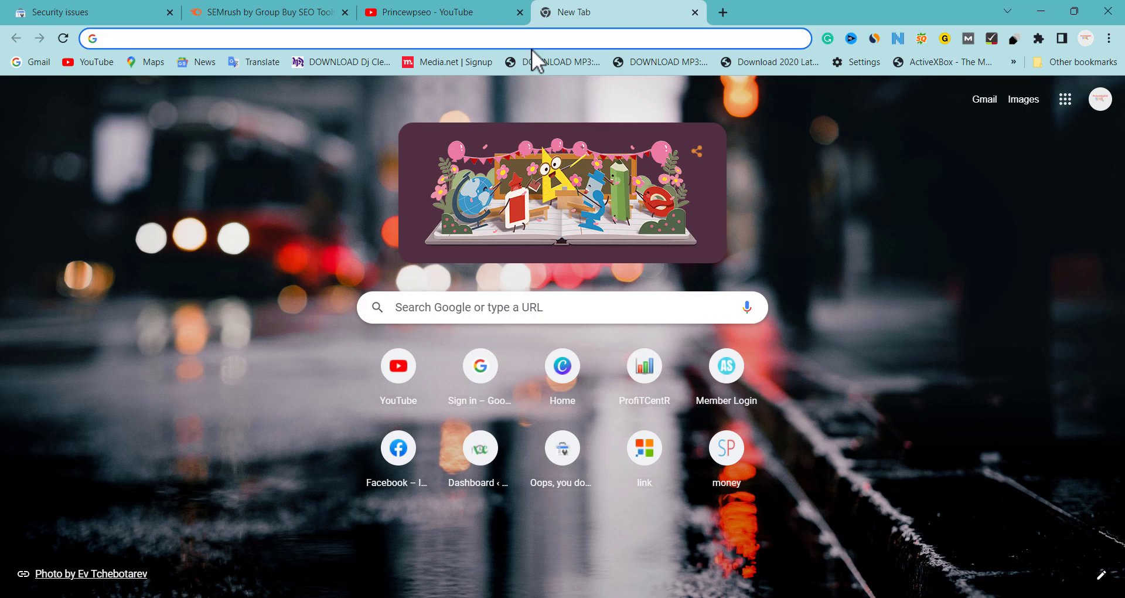
{"action": "type", "text": "FY"}
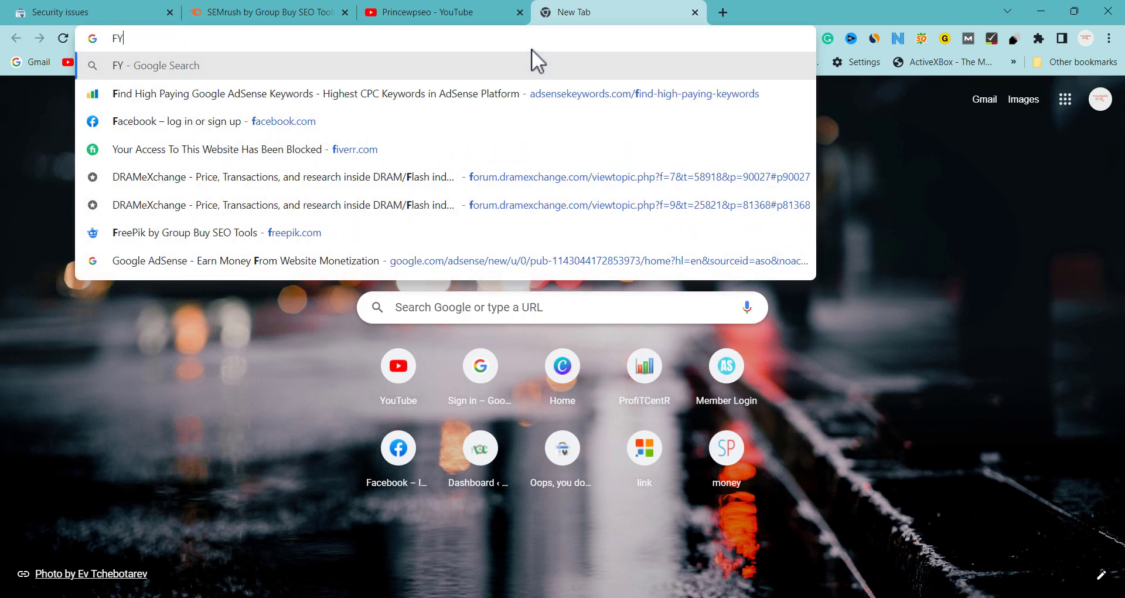
{"action": "key", "text": "BackSpace"}
{"action": "key", "text": "BackSpace"}
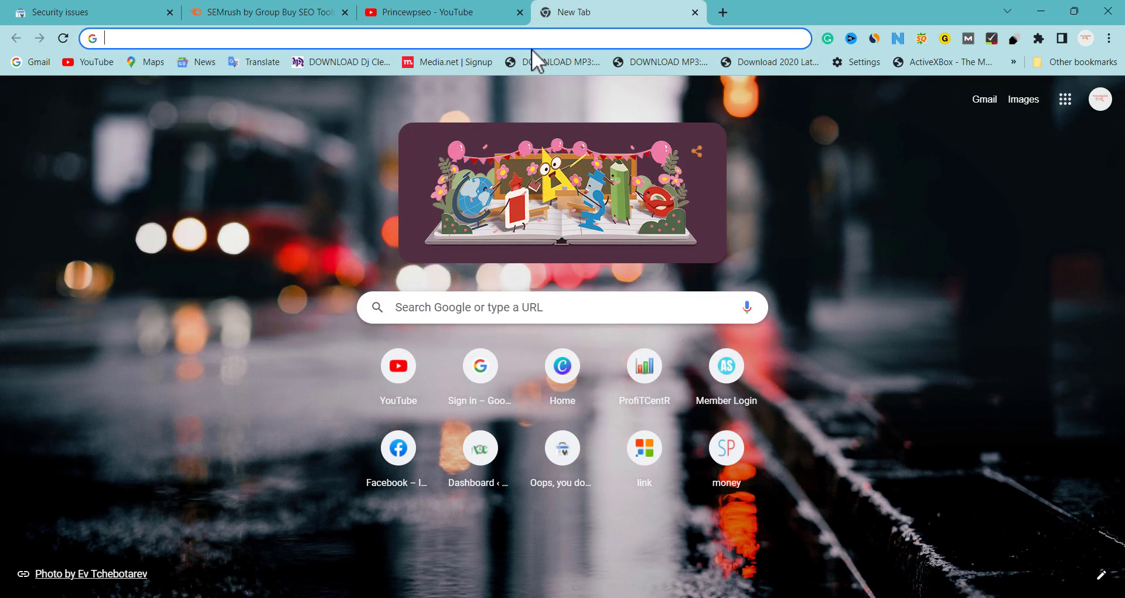
{"action": "type", "text": "B"}
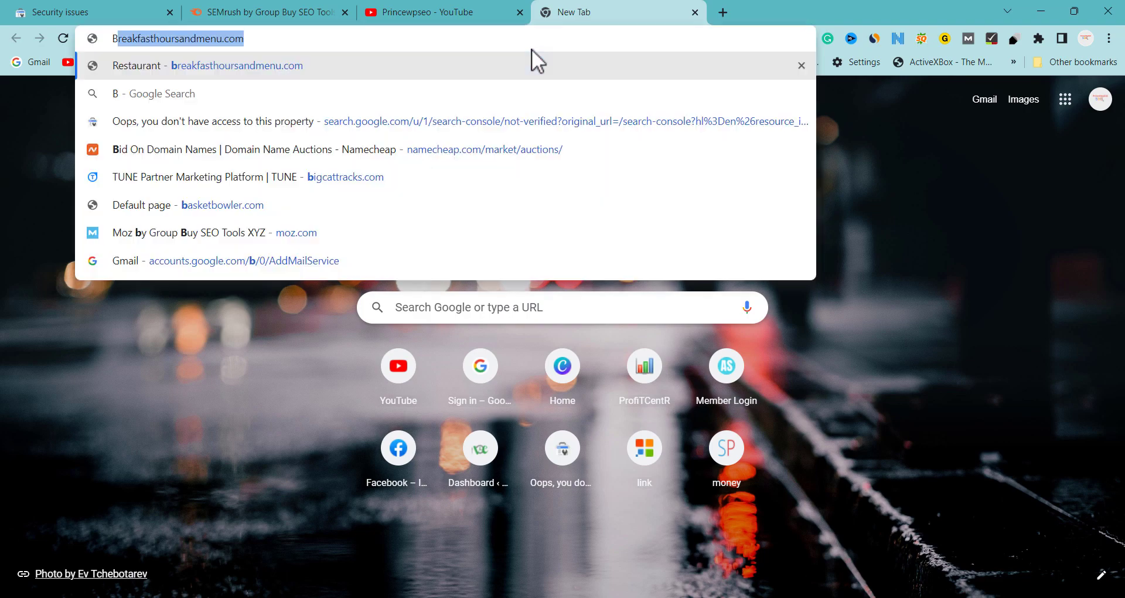
{"action": "left_click", "coordinate": [507, 45]}
{"action": "key", "text": "BackSpace"}
{"action": "key", "text": "BackSpace"}
{"action": "key", "text": "BackSpace"}
{"action": "key", "text": "BackSpace"}
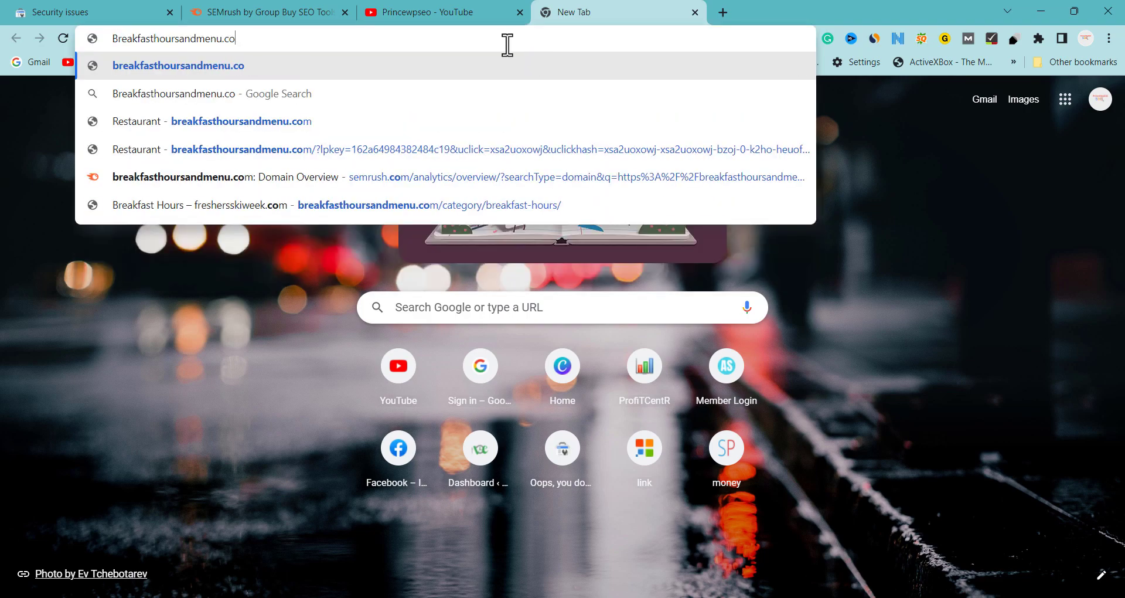
{"action": "key", "text": "Return"}
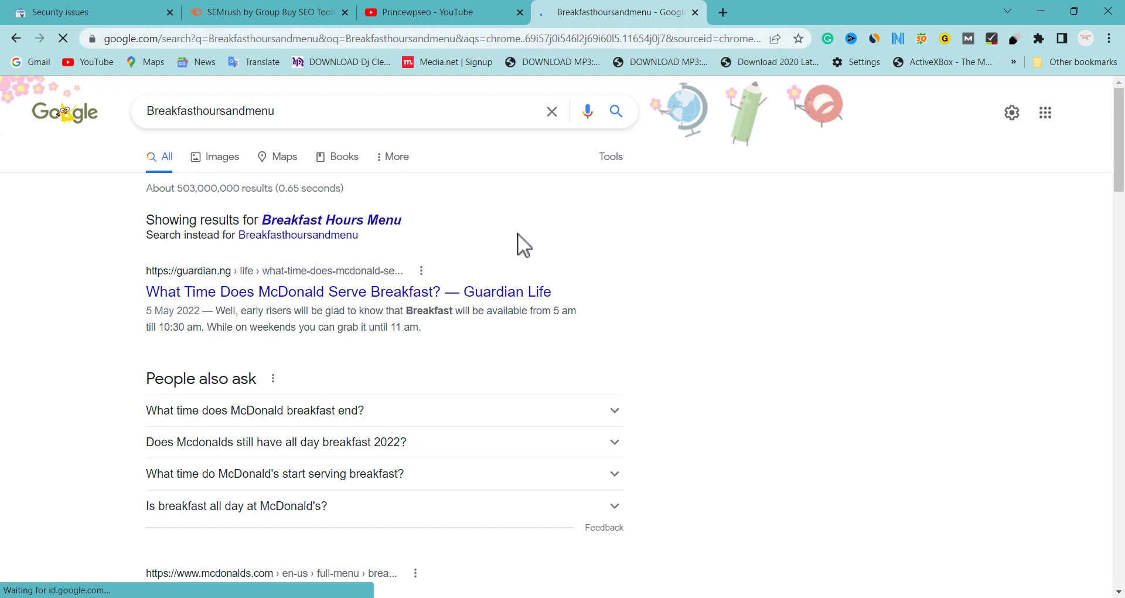
{"action": "left_click_drag", "start_coordinate": [1122, 133], "coordinate": [1116, 223]}
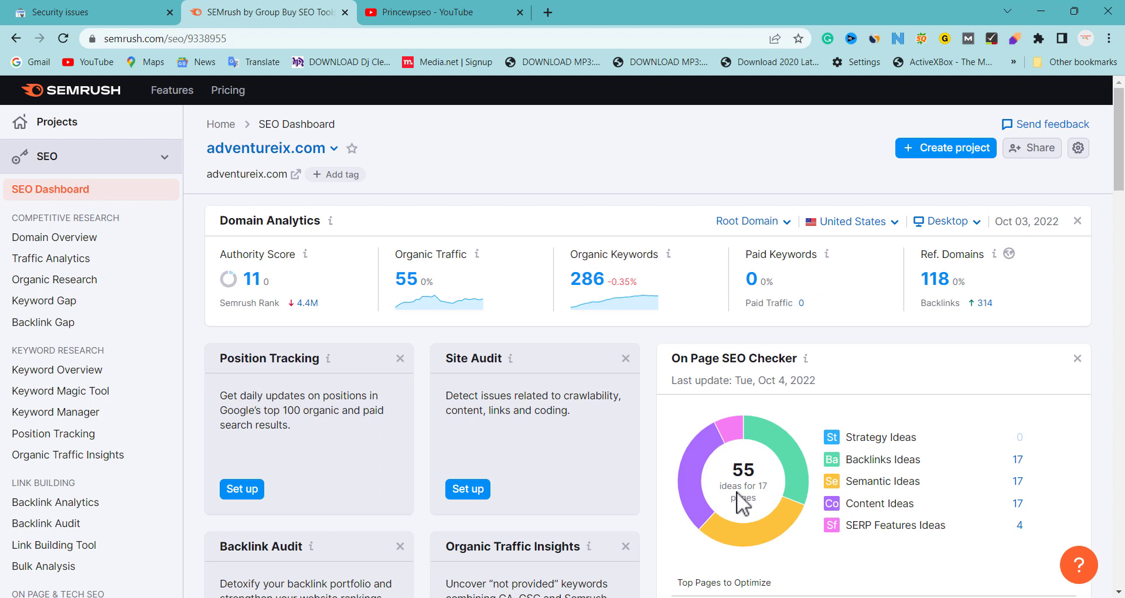
{"action": "left_click", "coordinate": [35, 244]}
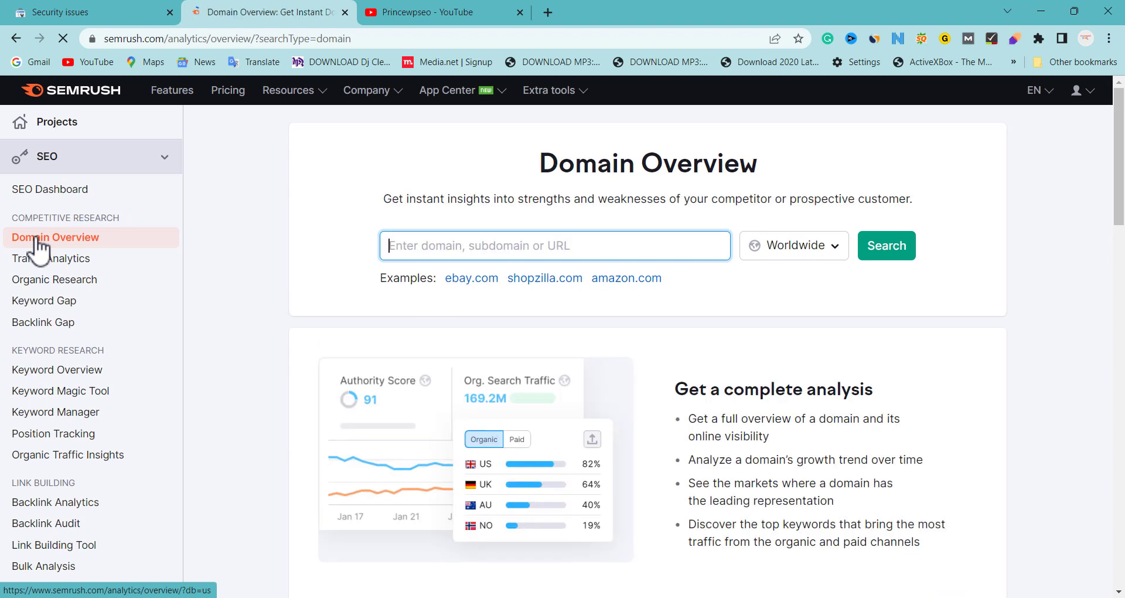
{"action": "type", "text": "https://breakfasthoursandmenu.com/"}
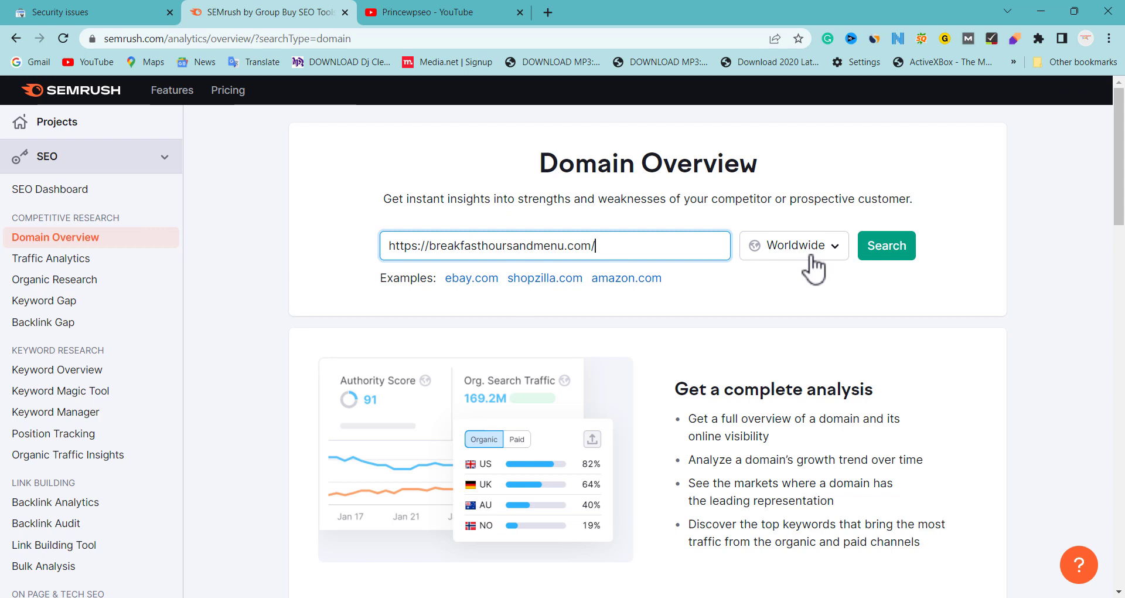
{"action": "left_click", "coordinate": [883, 253]}
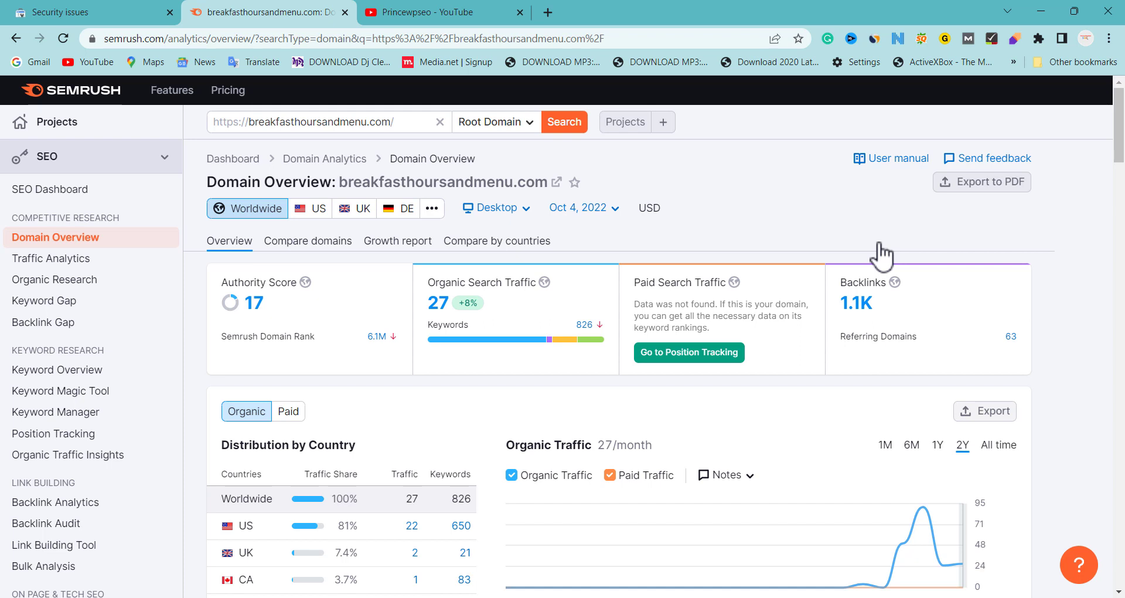
- Open the Backlink Analytics report for breakfasthoursandmenu.com's 63 referring domains
{"action": "left_click", "coordinate": [1011, 337]}
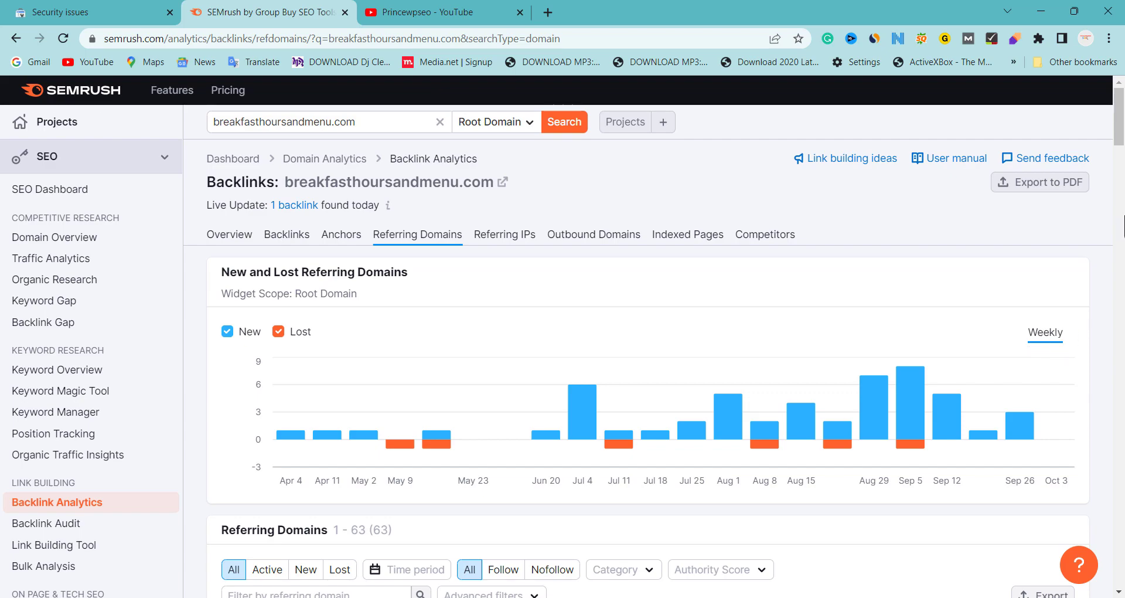
- Filter the Referring Domains table to show only the 6 lost domains
{"action": "left_click_drag", "start_coordinate": [1119, 129], "coordinate": [1121, 158]}
{"action": "left_click", "coordinate": [332, 315]}
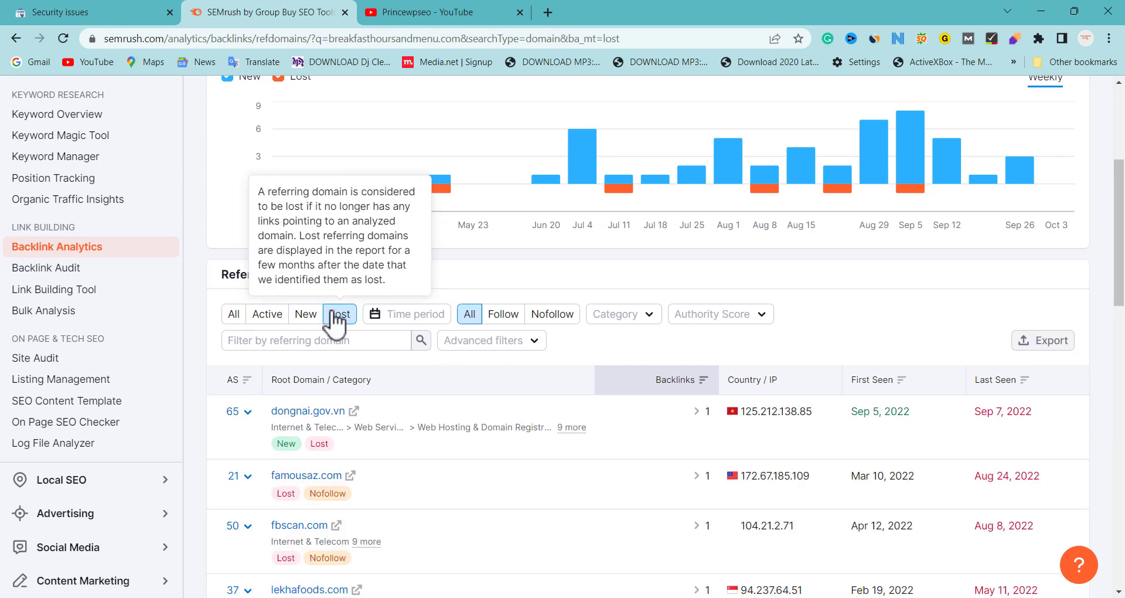
{"action": "left_click_drag", "start_coordinate": [1119, 241], "coordinate": [1118, 274]}
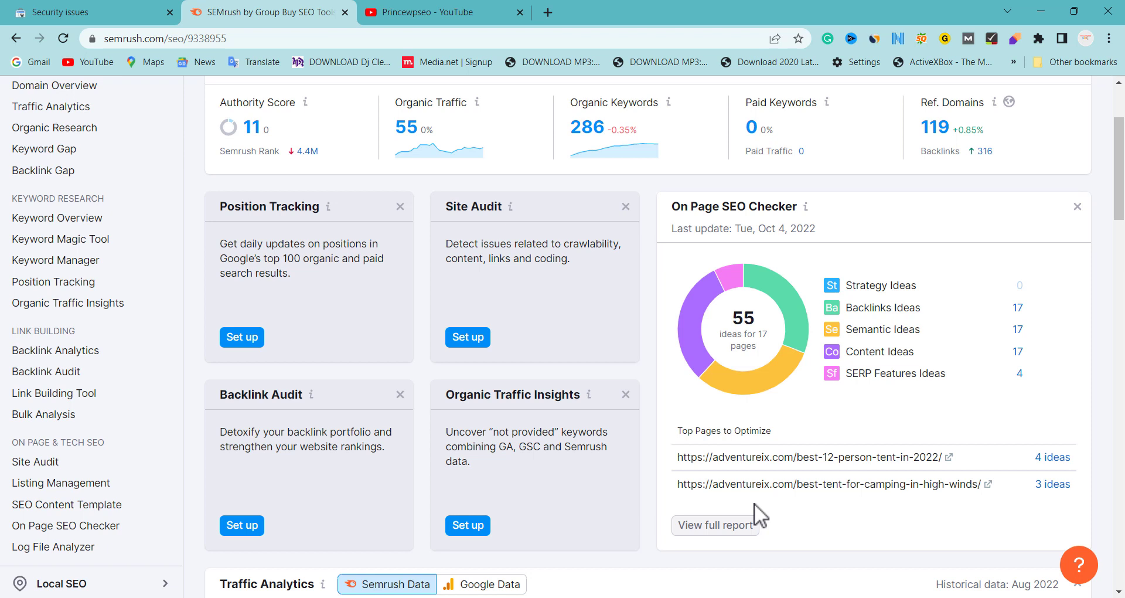
- Load the On Page SEO Checker while viewing the YouTube channel's Videos page, then return to SEMrush
{"action": "left_click", "coordinate": [96, 527]}
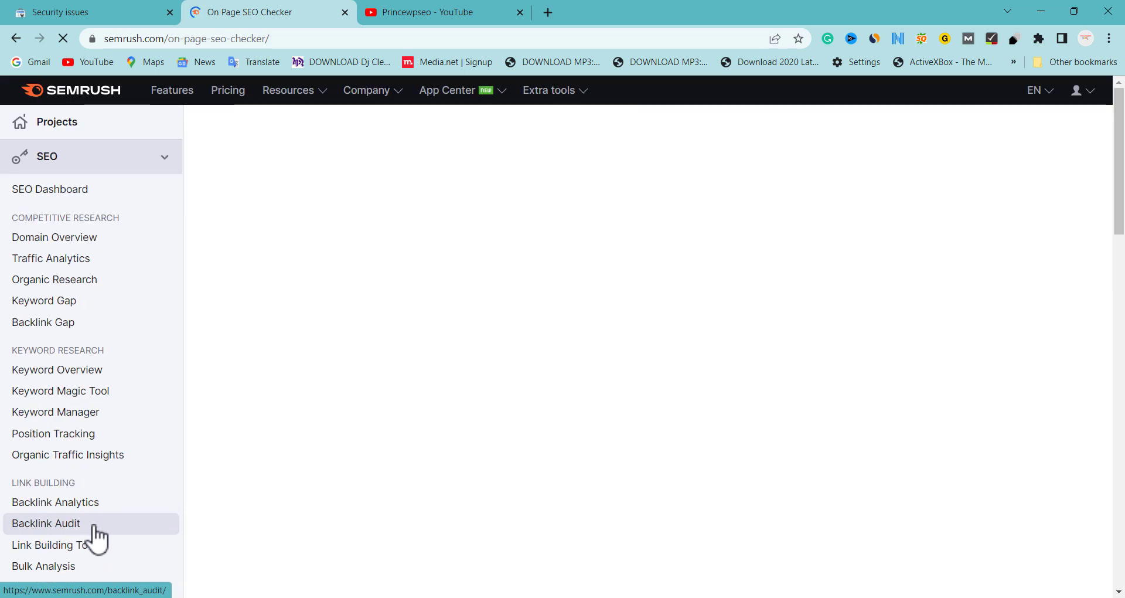
{"action": "left_click", "coordinate": [423, 10]}
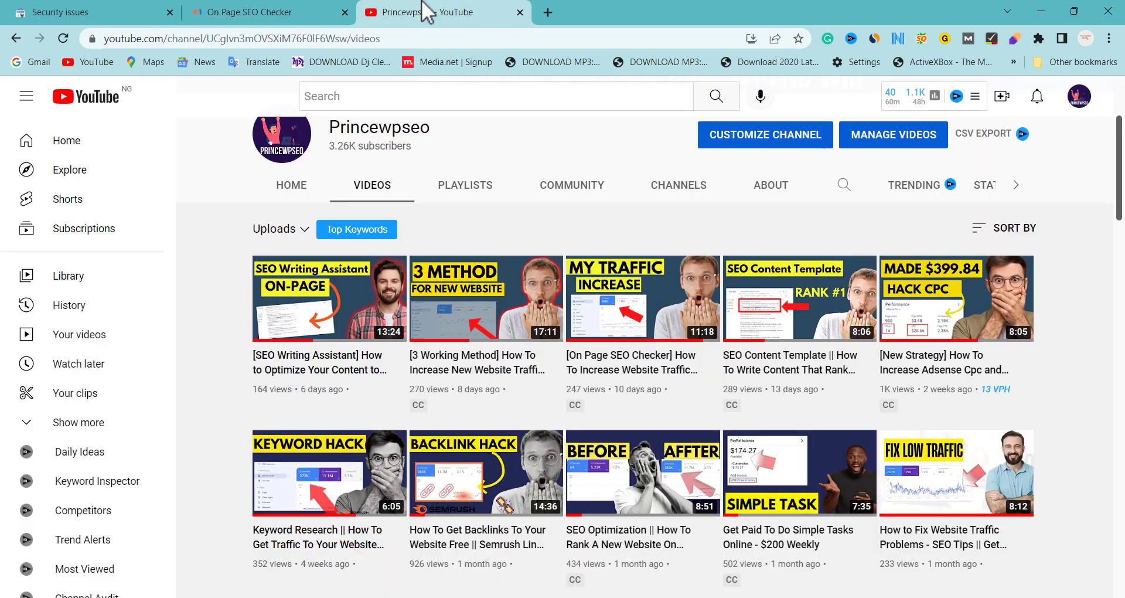
{"action": "mouse_move", "coordinate": [431, 266]}
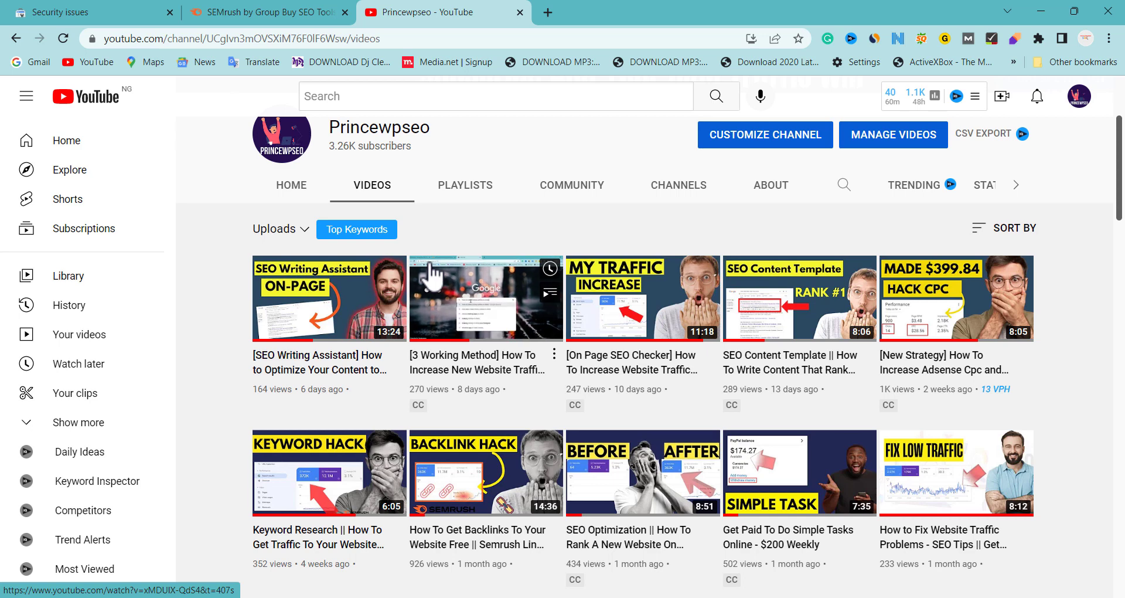
{"action": "left_click", "coordinate": [273, 9]}
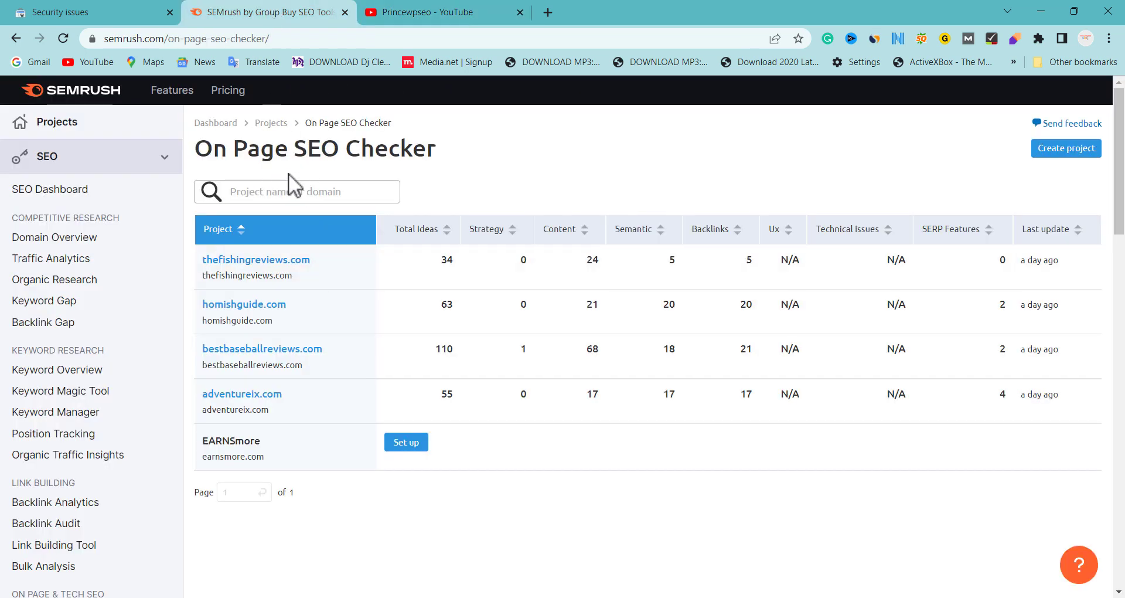
- Search projects for breakfasthoursandmenu.com and try creating one, which hits the plan limit
{"action": "left_click", "coordinate": [249, 195]}
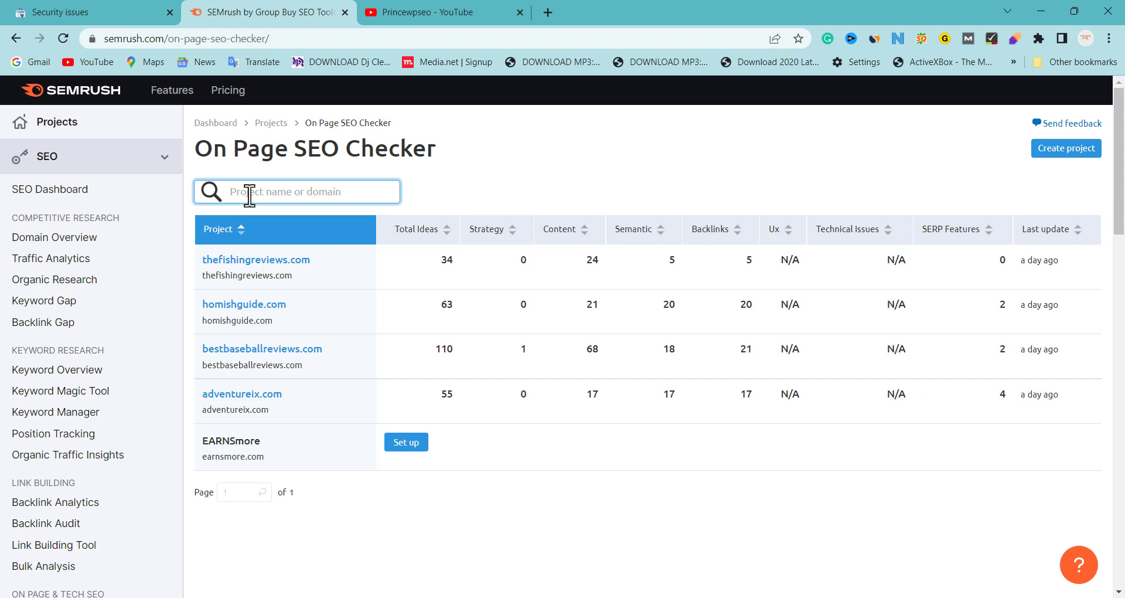
{"action": "type", "text": "https://breakfasthoursandmenu.com/"}
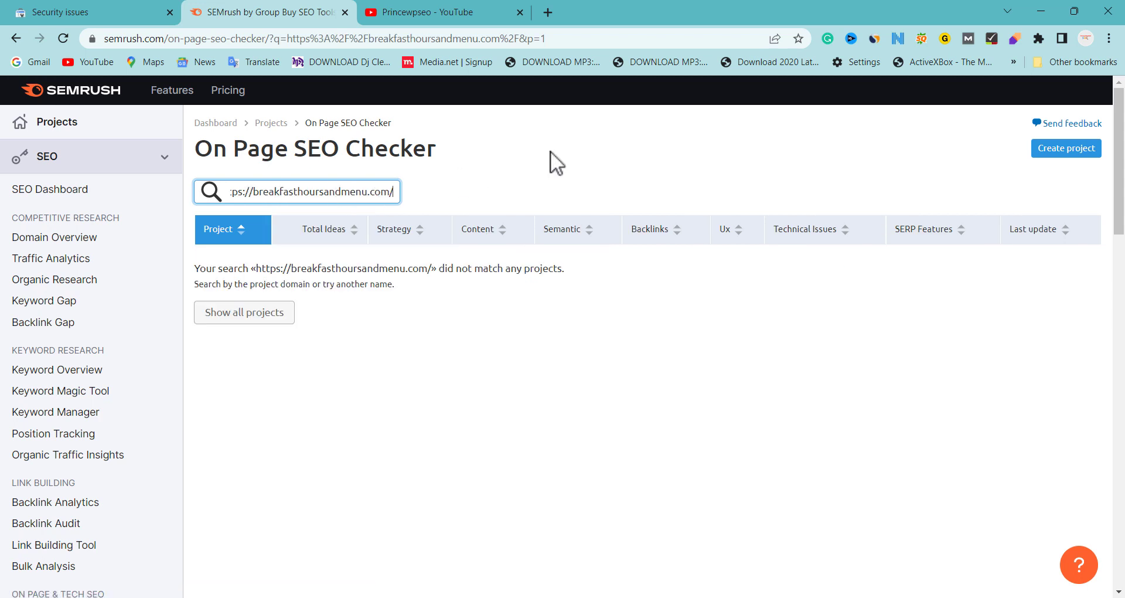
{"action": "left_click", "coordinate": [1031, 151]}
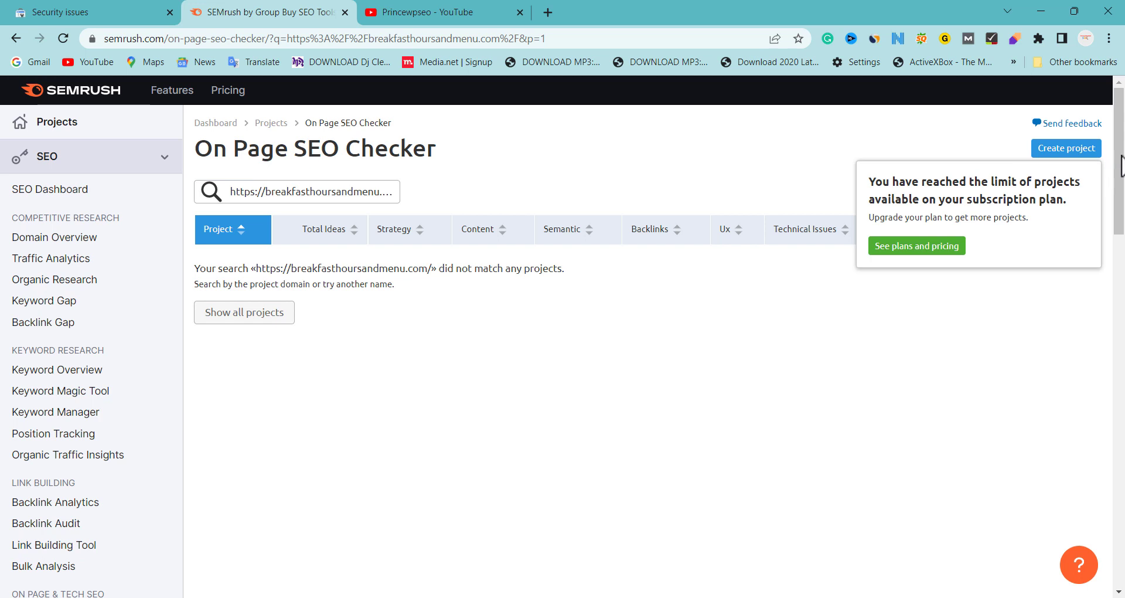
{"action": "left_click", "coordinate": [1064, 154]}
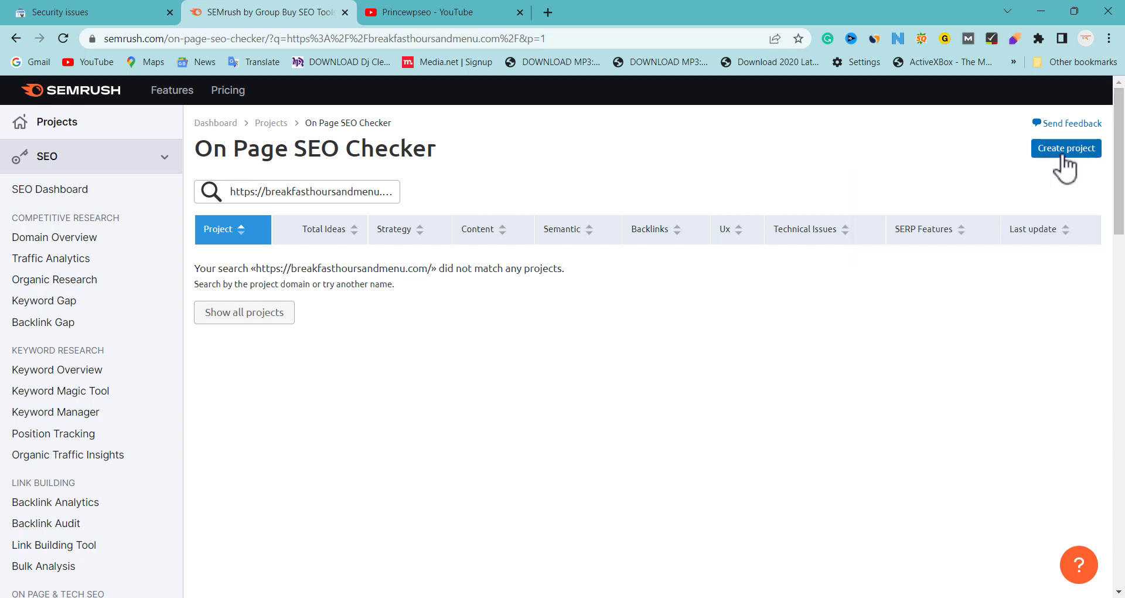
{"action": "left_click", "coordinate": [1063, 153]}
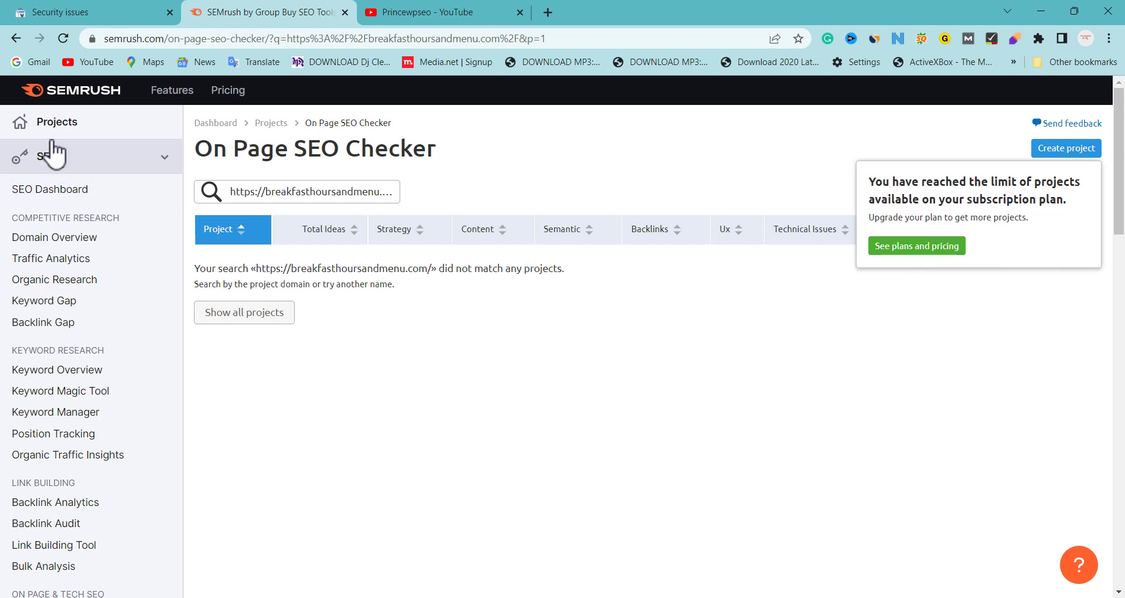
{"action": "left_click", "coordinate": [15, 40]}
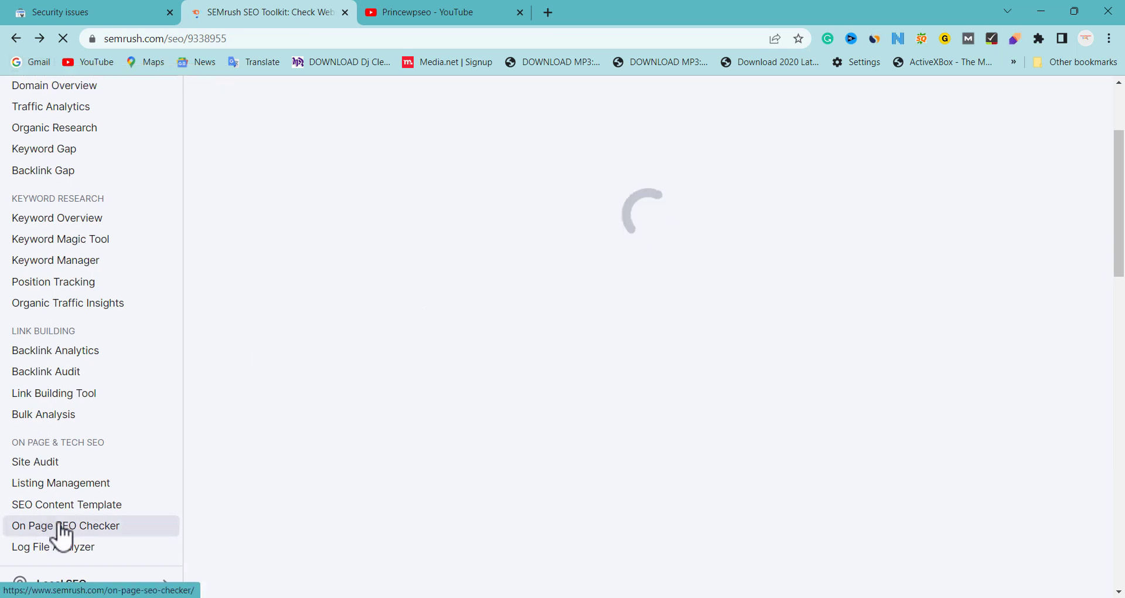
- Open the On Page SEO Checker project list and homishguide.com's 63 optimization ideas
{"action": "left_click", "coordinate": [61, 527]}
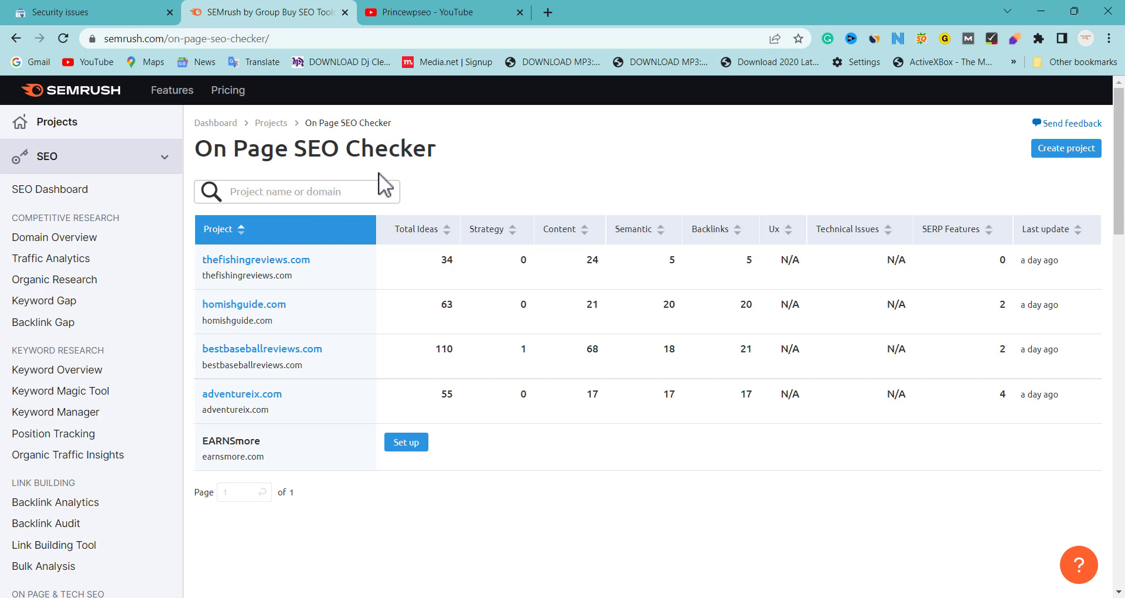
{"action": "left_click", "coordinate": [445, 309]}
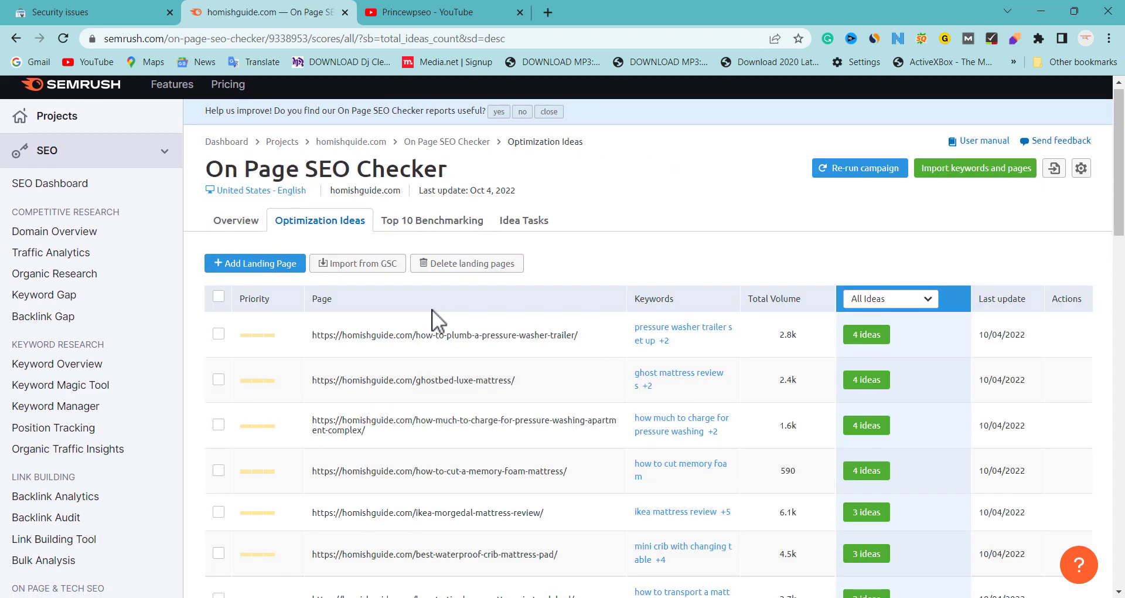
- Open the ideas for homishguide.com's ghostbed-luxe-mattress landing page
{"action": "scroll", "coordinate": [491, 304], "scroll_direction": "down", "scroll_amount": 3}
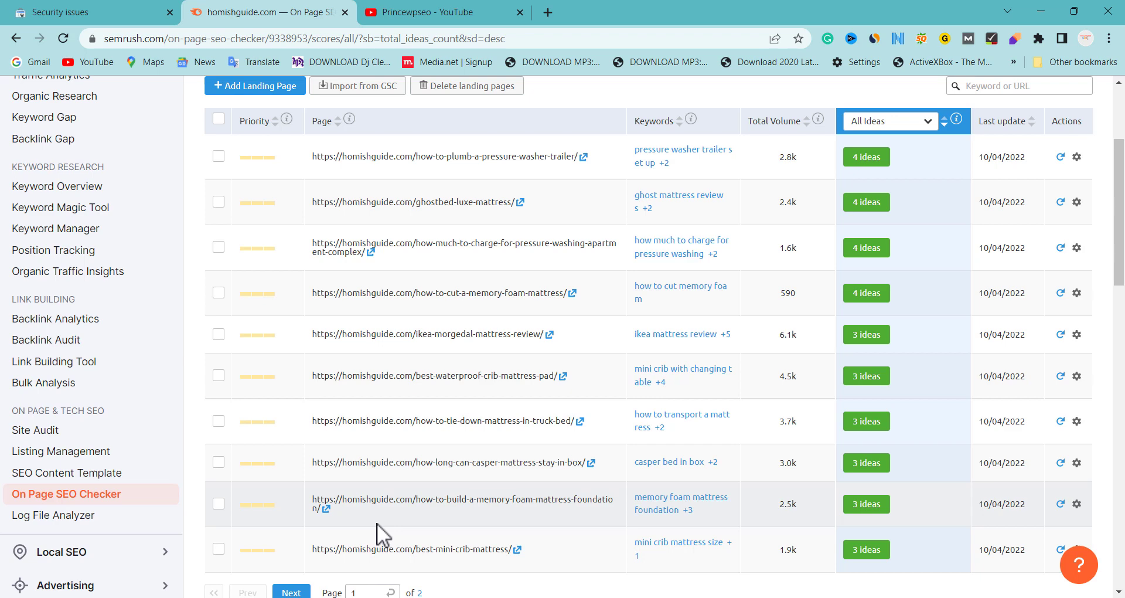
{"action": "left_click", "coordinate": [865, 205]}
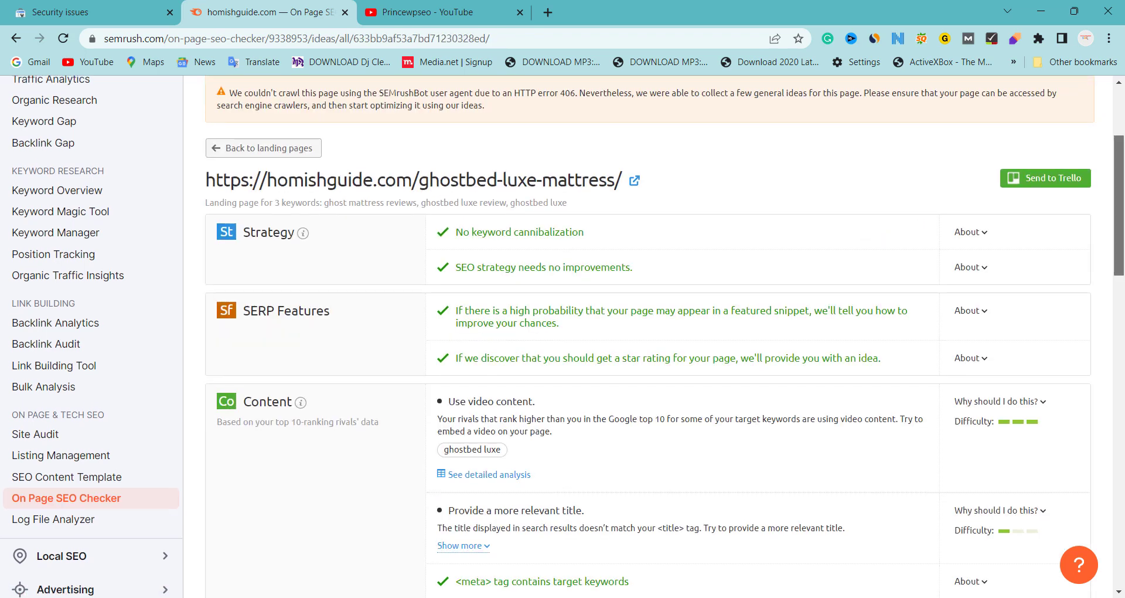
- Scroll the ghostbed-luxe-mattress ideas to related words like 'sleep hot' and backlinks from navyanjali.com and gegumall.com
{"action": "scroll", "coordinate": [446, 404], "scroll_direction": "down", "scroll_amount": 2}
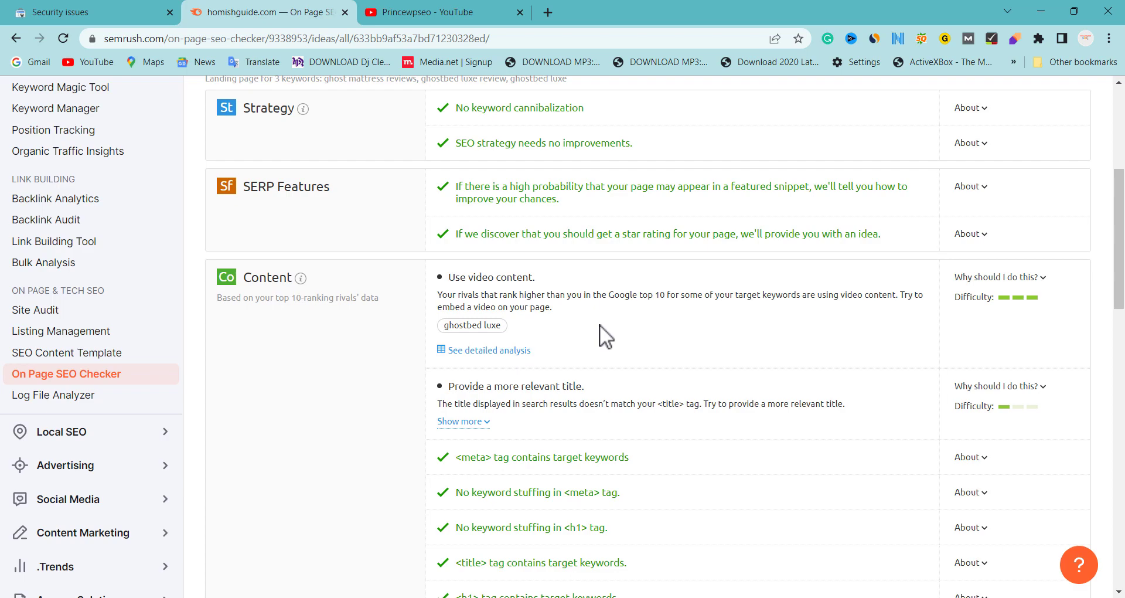
{"action": "left_click_drag", "start_coordinate": [1117, 248], "coordinate": [1108, 390]}
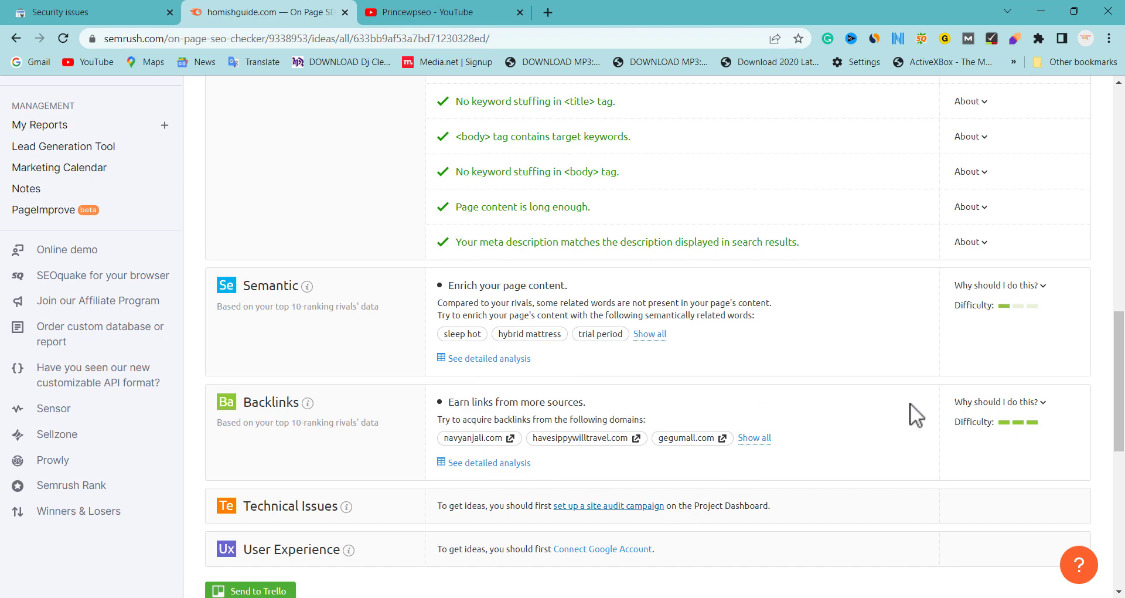
{"action": "scroll", "coordinate": [485, 186], "scroll_direction": "down", "scroll_amount": 3}
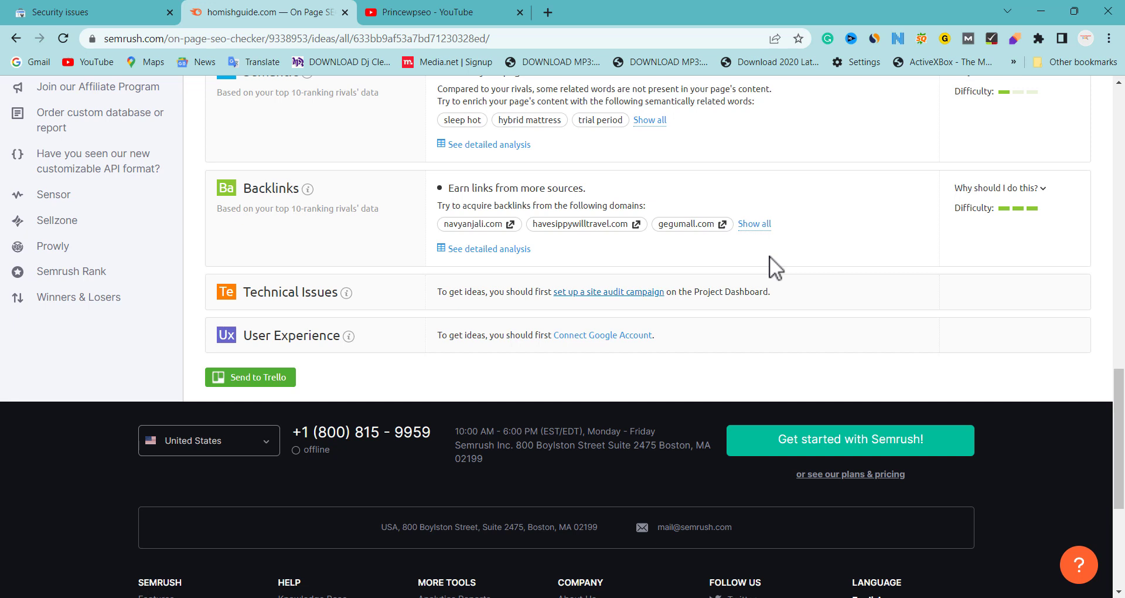
{"action": "left_click", "coordinate": [367, 18]}
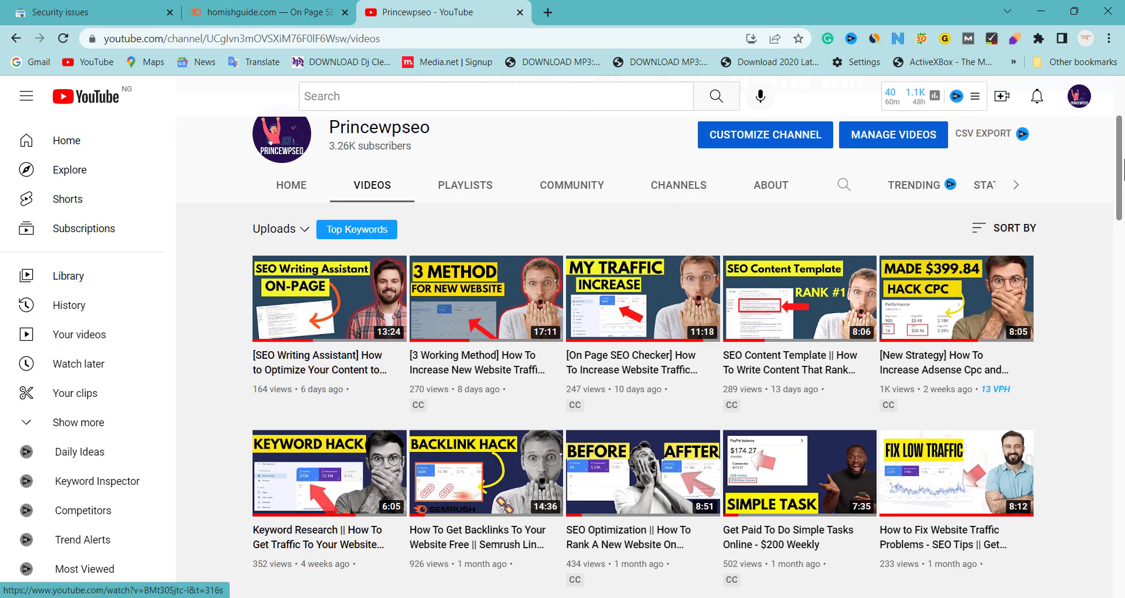
{"action": "scroll", "coordinate": [501, 371], "scroll_direction": "down", "scroll_amount": 3}
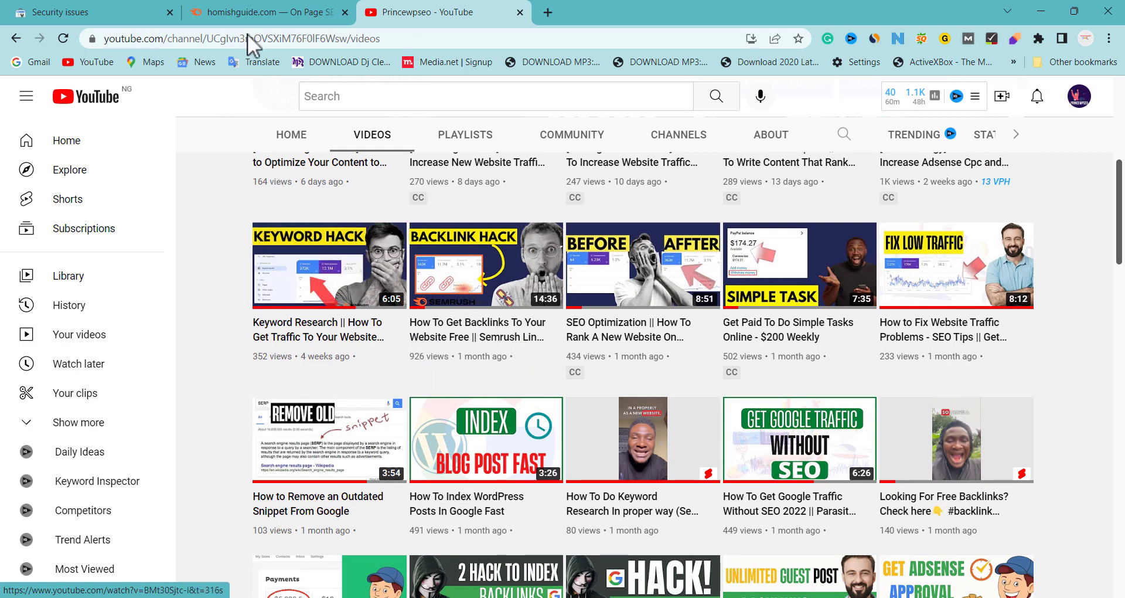
{"action": "left_click", "coordinate": [279, 10]}
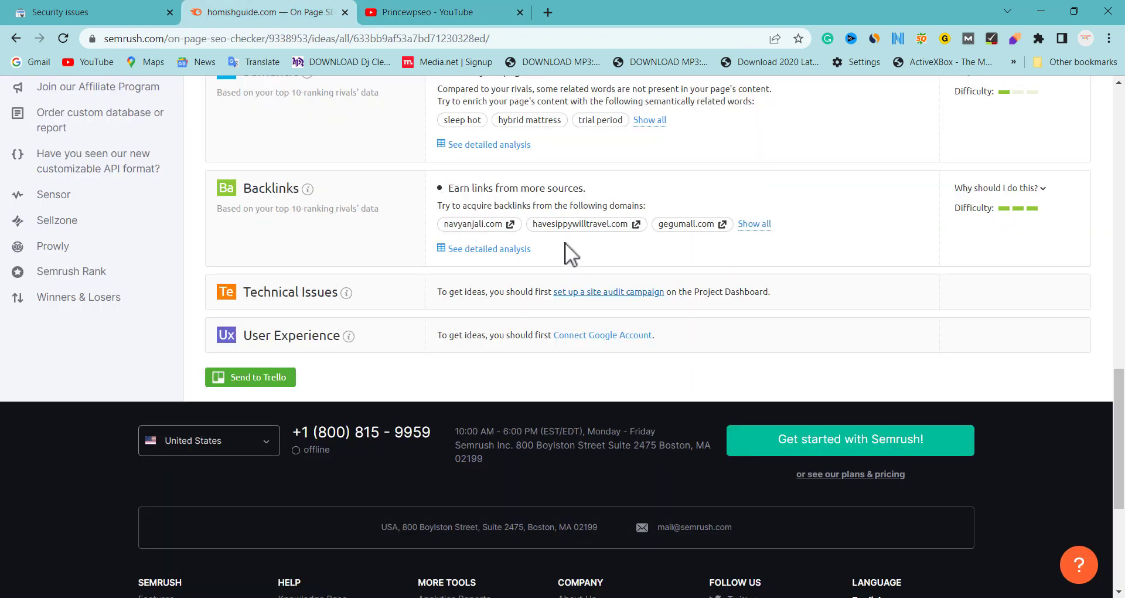